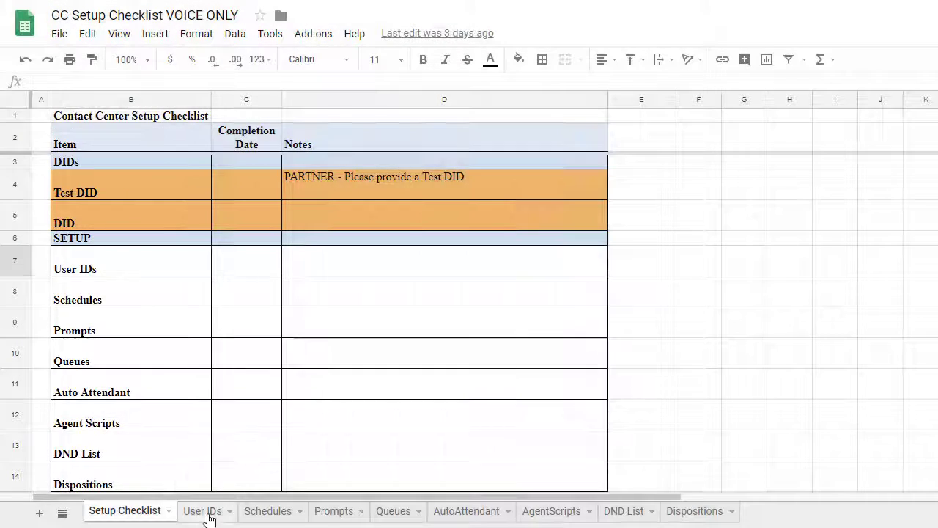
Step: Review the User IDs and Setup Checklist sheets in the contact center setup spreadsheet
click(208, 515)
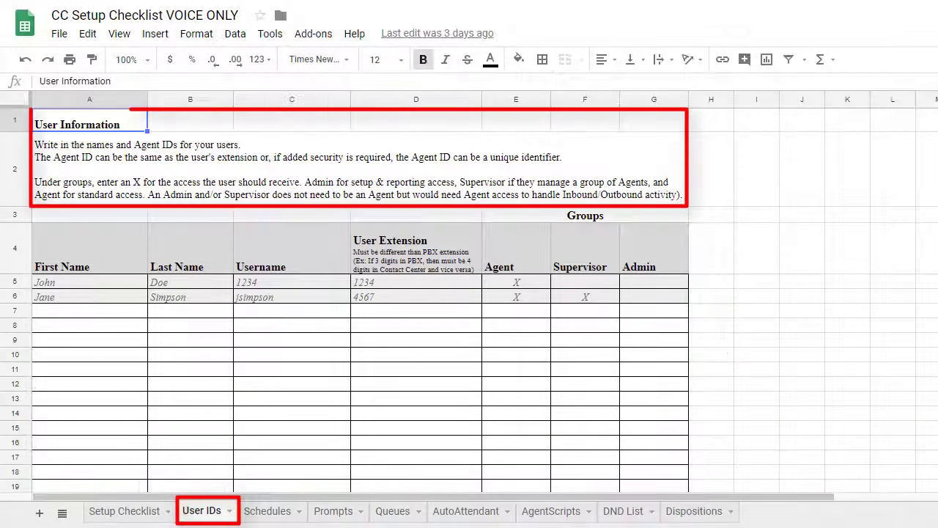
click(118, 517)
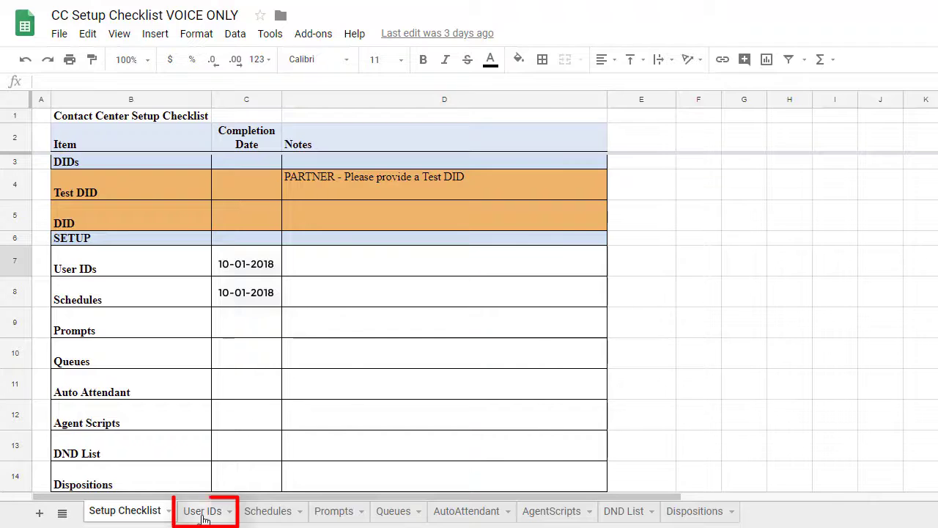
click(202, 510)
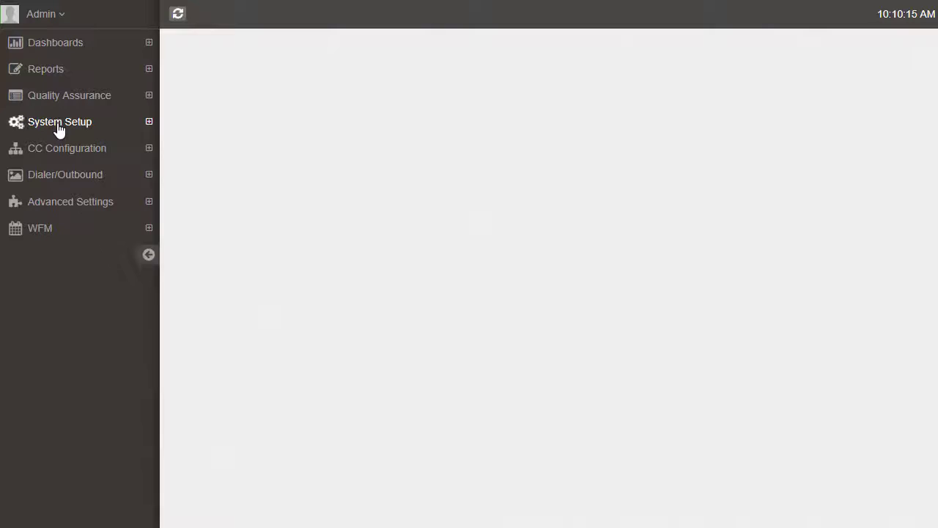
Step: Switch to the contact center admin portal and view the user groups in System Setup
click(59, 124)
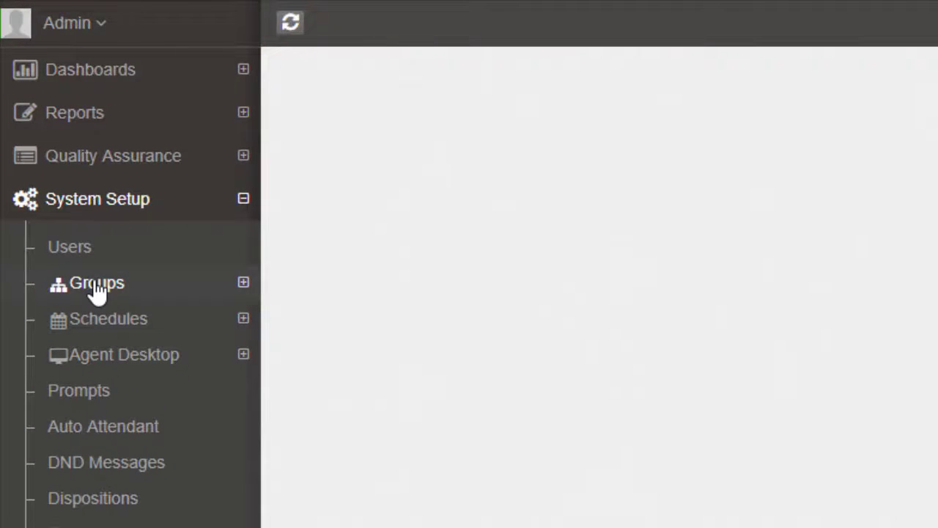
click(97, 286)
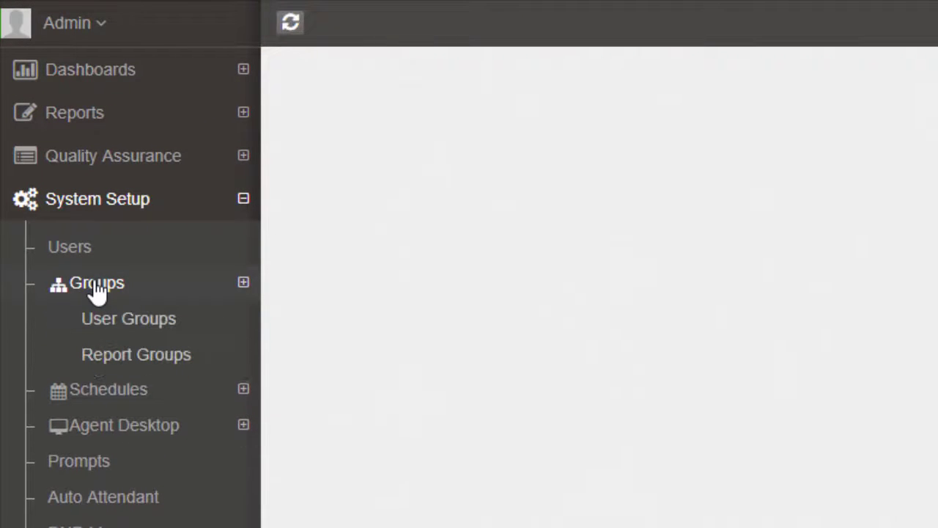
click(129, 320)
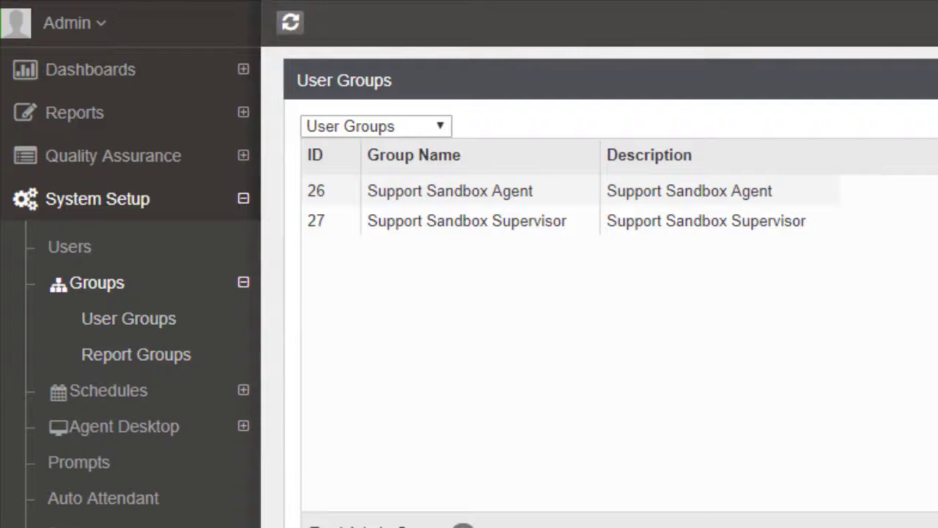
click(101, 209)
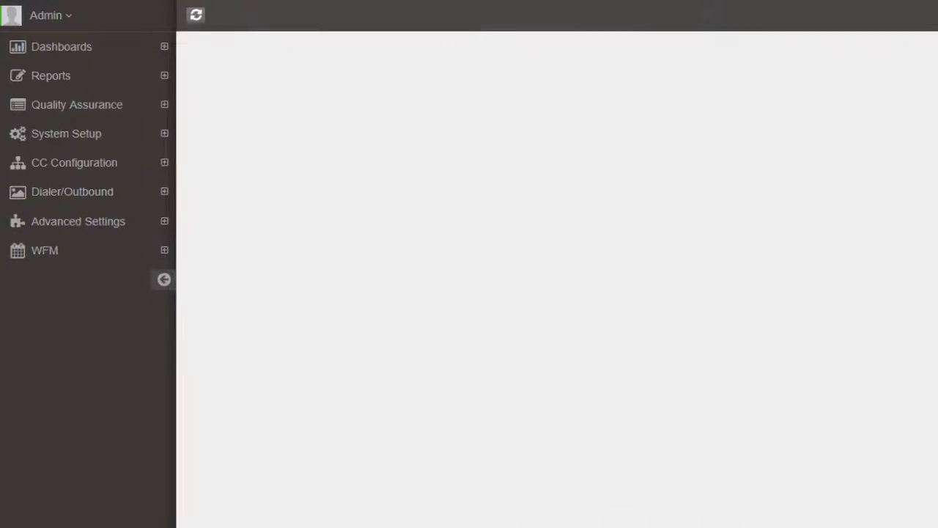
Step: Open the schedule settings and the Prompts page in System Setup
click(59, 136)
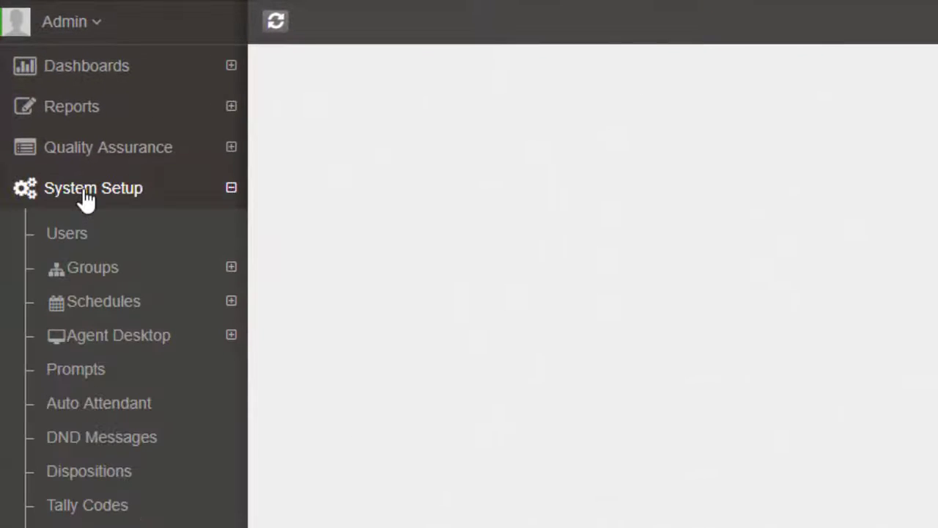
click(100, 304)
click(146, 337)
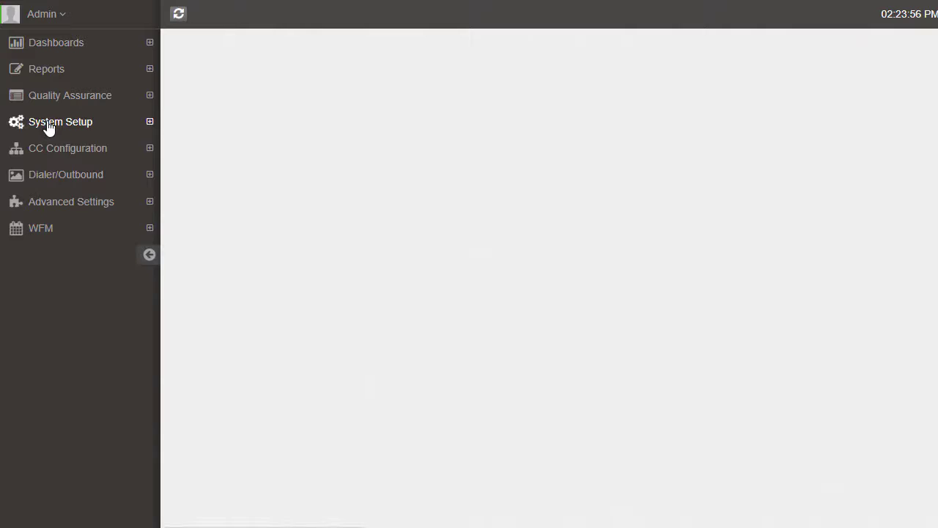
click(46, 123)
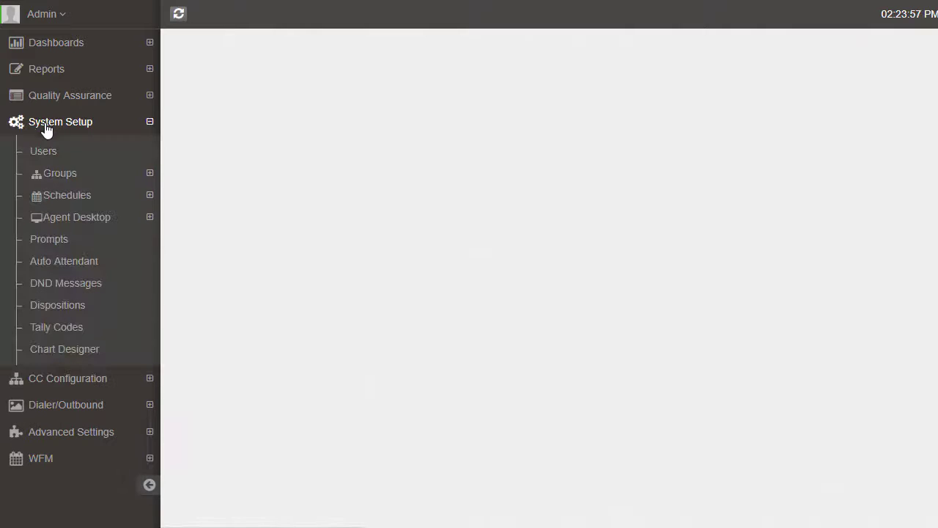
click(50, 240)
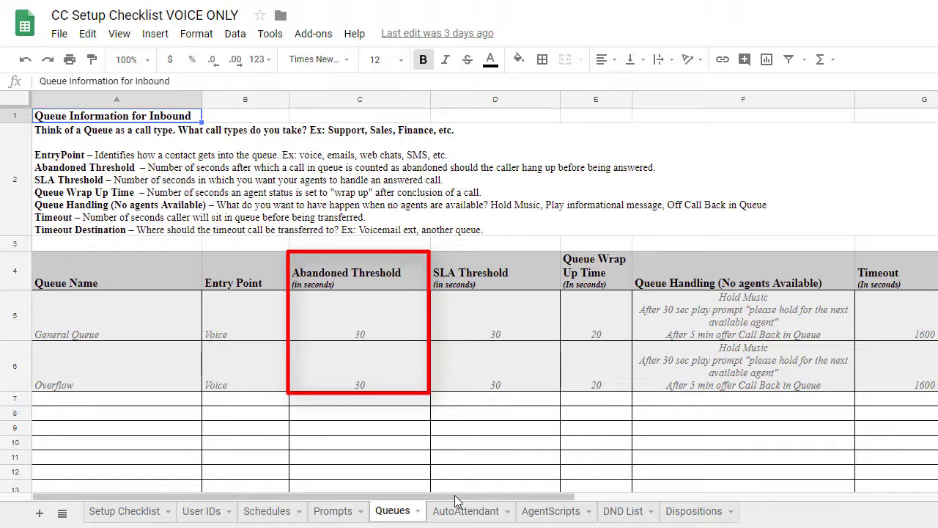
Step: Review the remaining queue information columns in the Queues sheet of the setup spreadsheet
drag(455, 496, 597, 497)
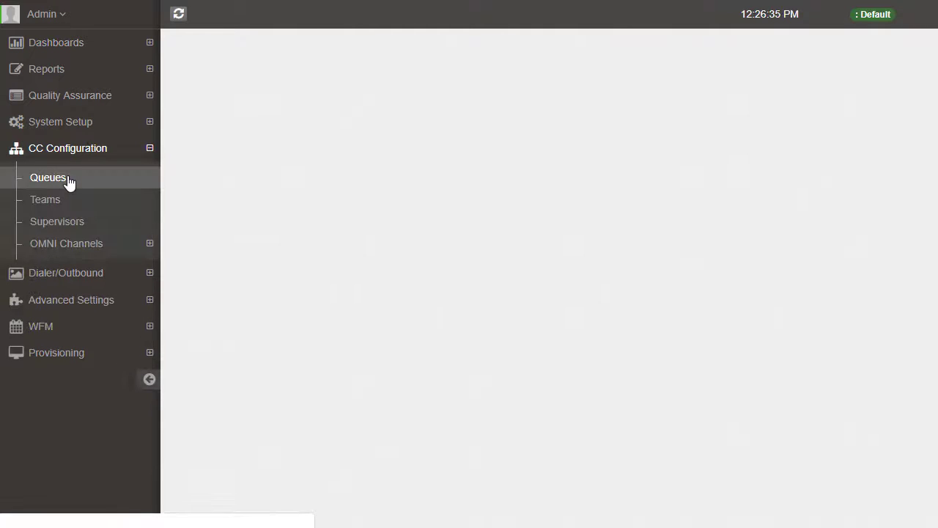
Step: In the admin portal, create a queue named Demo Queue 1 with queue ID 7350 and a wrap-up time of 30
click(69, 179)
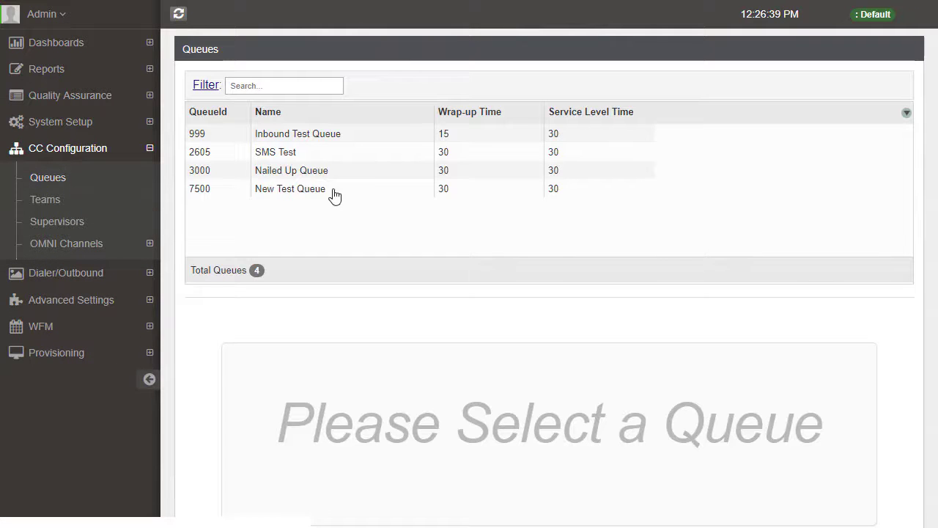
scroll(400, 201, down, 2)
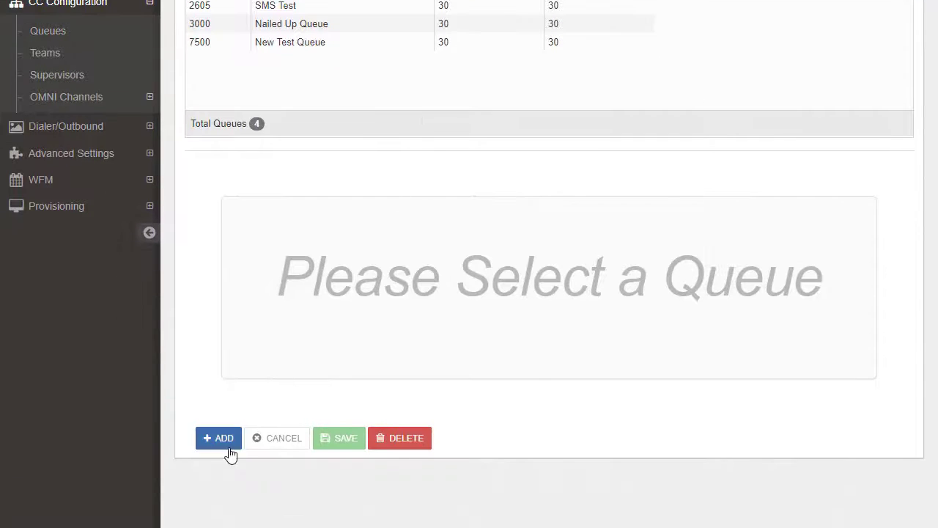
click(226, 442)
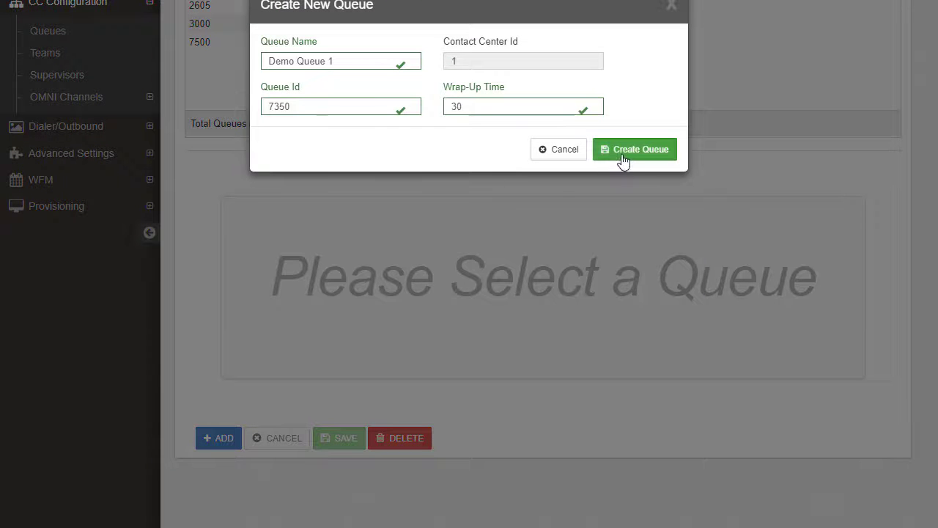
click(622, 161)
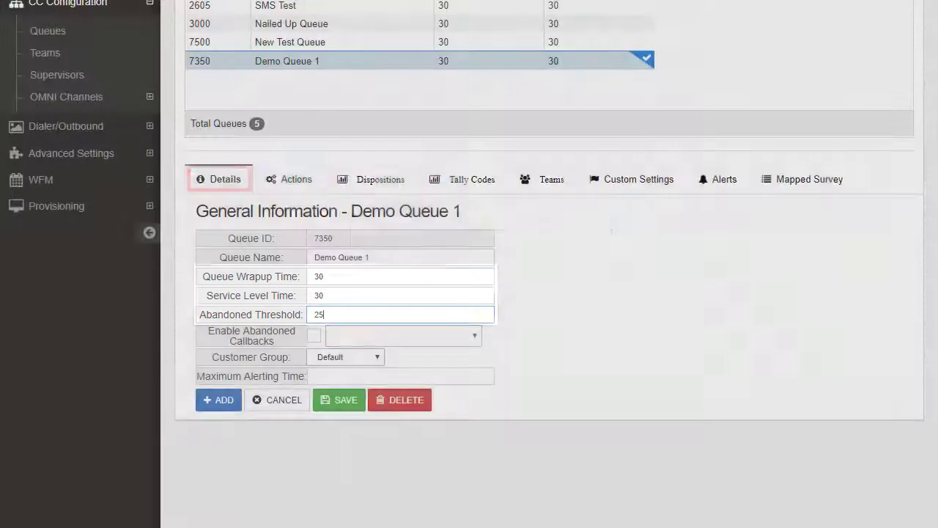
Step: Give Demo Queue 1 hold music MOH_SessionAtPetesPad, a 1600-second timeout transferring to 999, and a PlayPrompt action after 30 seconds
click(291, 179)
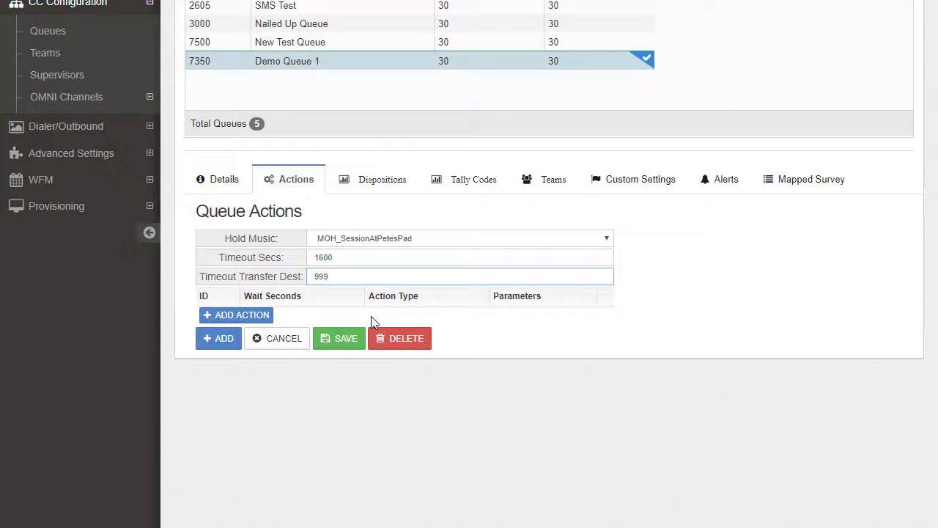
click(254, 313)
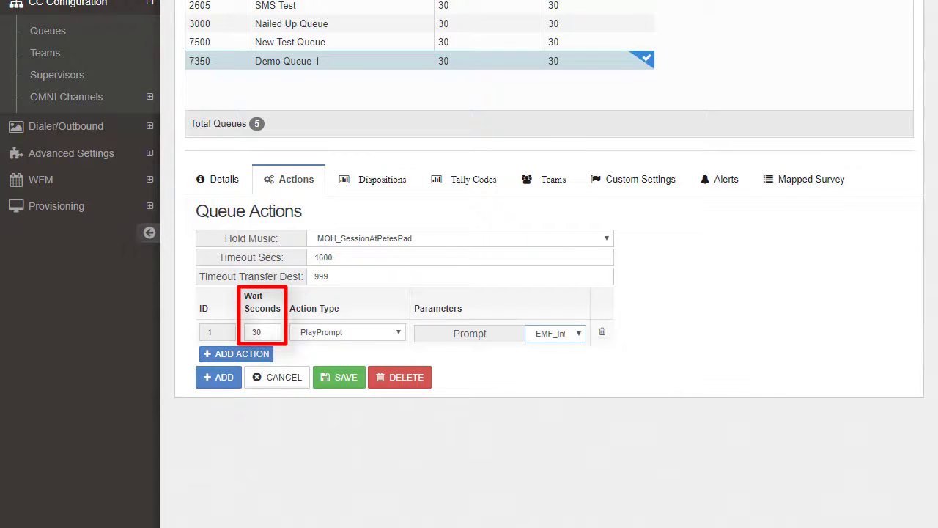
click(366, 331)
click(341, 358)
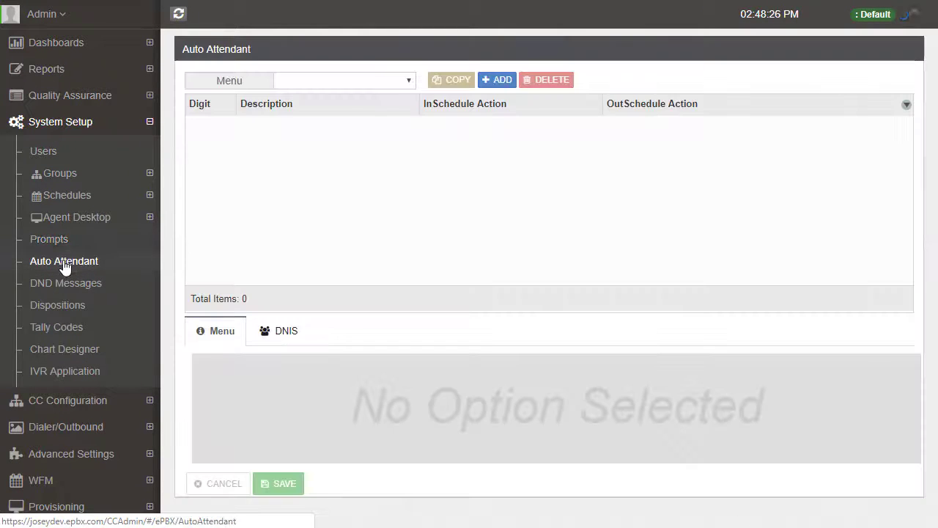
Step: Create a new auto attendant named Demo Company 1
click(497, 79)
click(461, 67)
text(Demo Company 1)
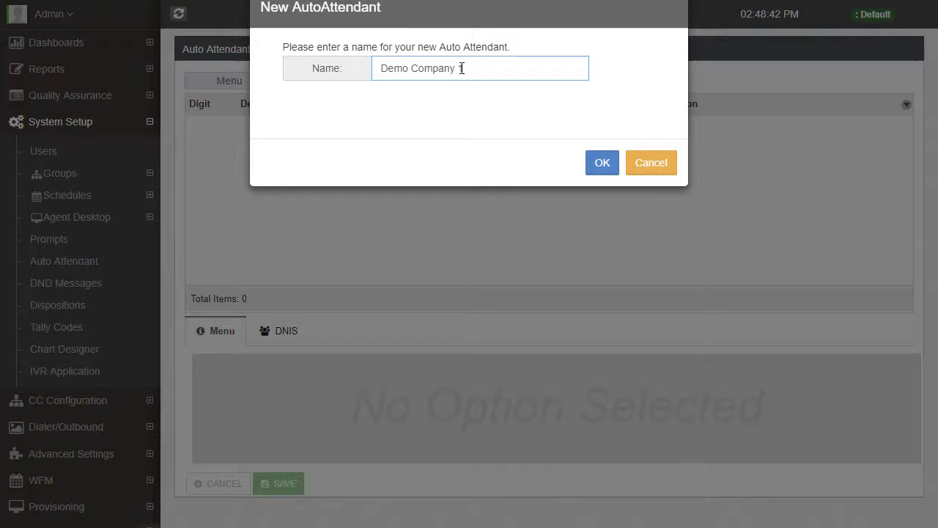
click(599, 162)
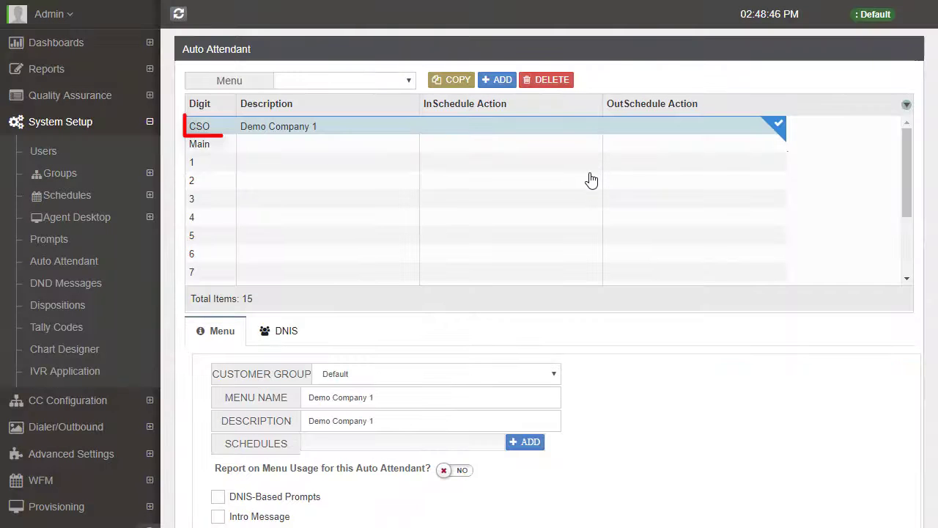
Step: Edit the DNIS assignments of the Demo Company 1 auto attendant and select the entry described as Test
click(290, 332)
scroll(554, 310, down, 3)
click(872, 341)
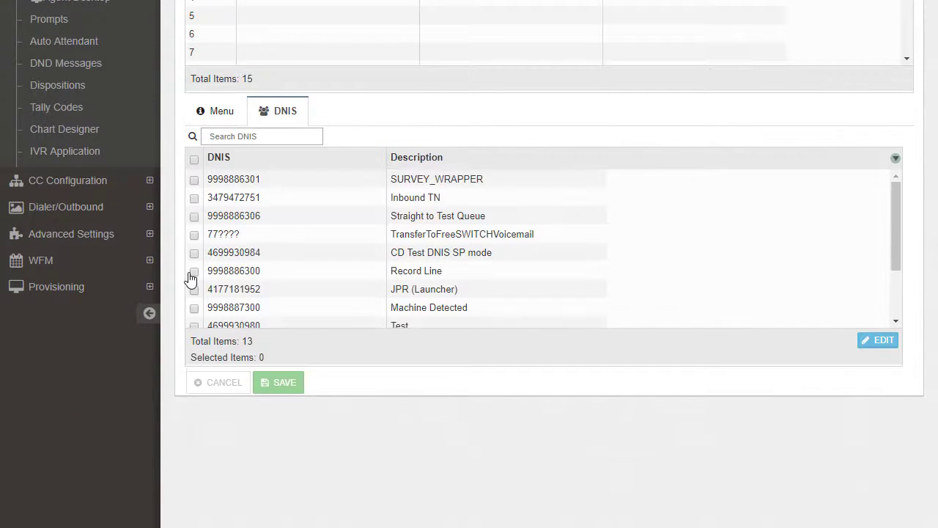
click(194, 325)
Step: Set the auto attendant's customer group to Demo Group and add the test 8-4 schedule
click(217, 111)
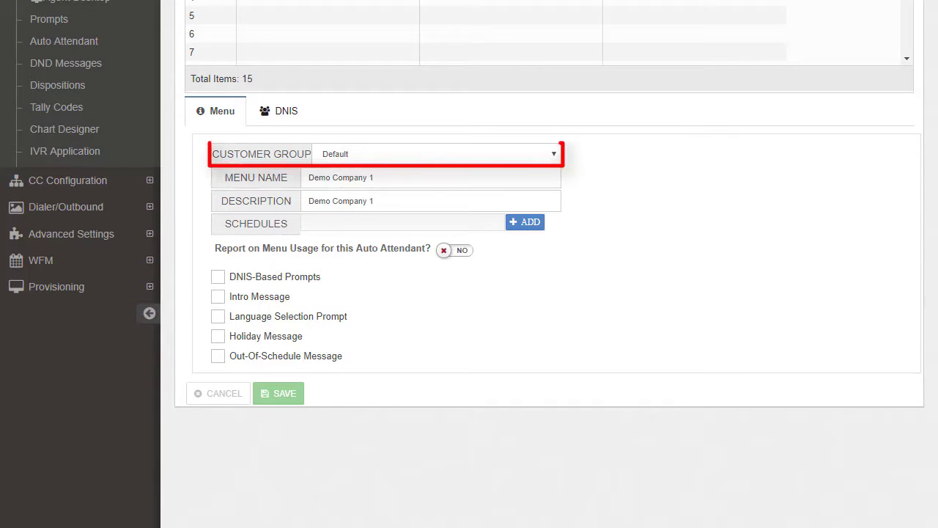
click(512, 154)
click(491, 188)
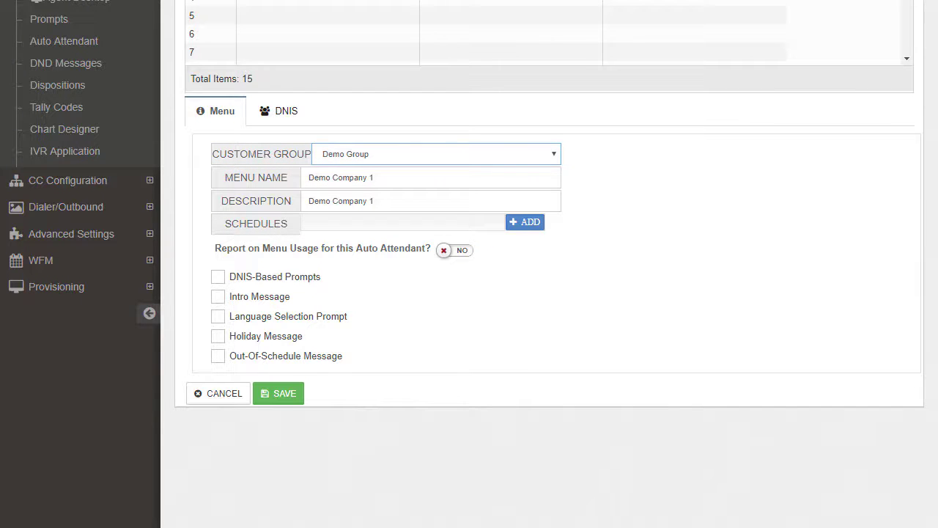
click(527, 228)
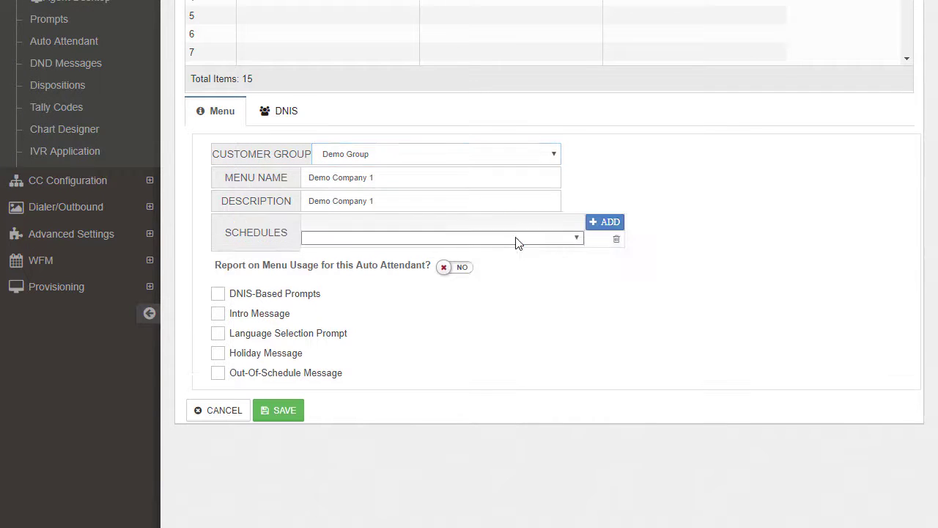
click(518, 241)
click(447, 393)
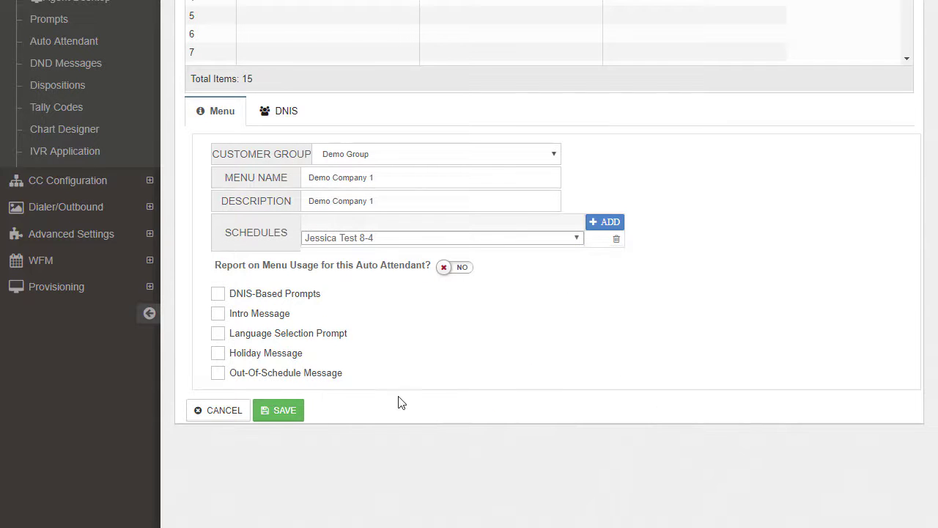
Step: Enable an out-of-schedule message with the Test_Wav_1 prompt and a TransferCall action to extension 999, and save the auto attendant
click(217, 372)
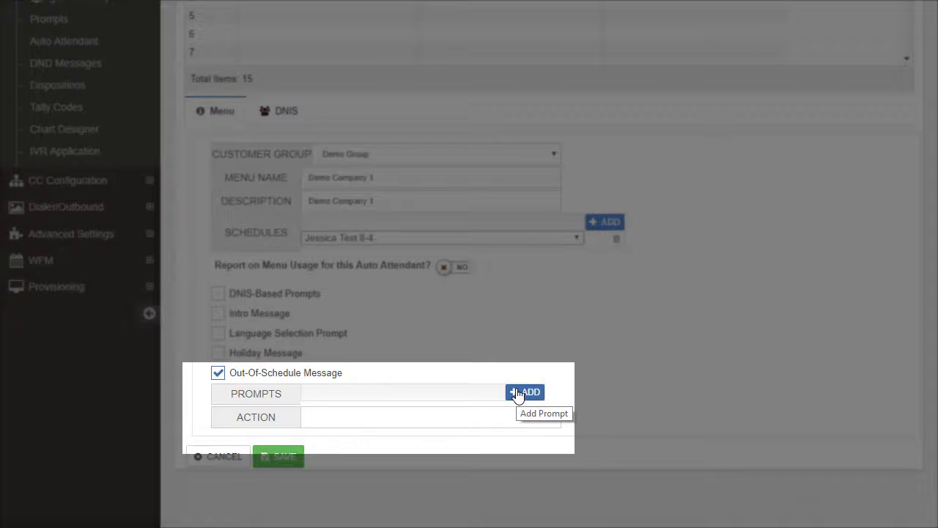
click(525, 391)
click(433, 413)
click(440, 410)
click(411, 434)
click(346, 487)
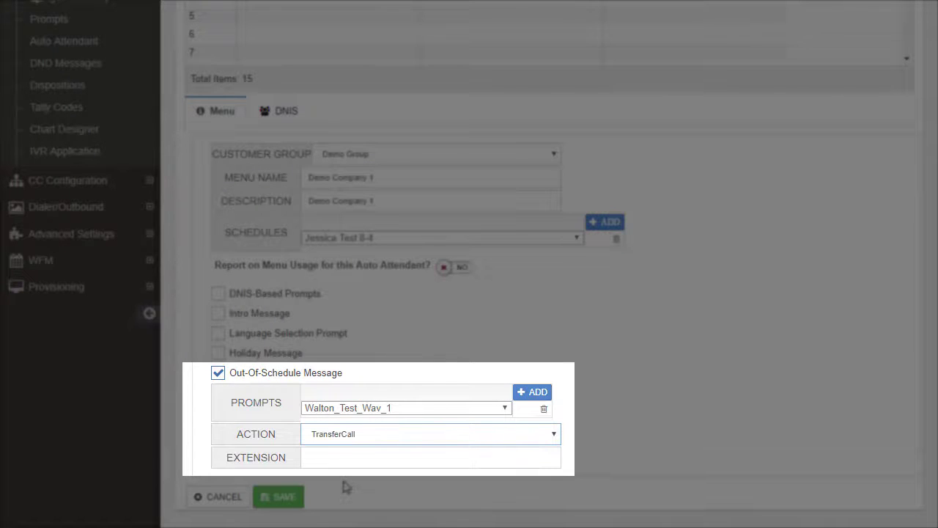
click(349, 457)
text(999)
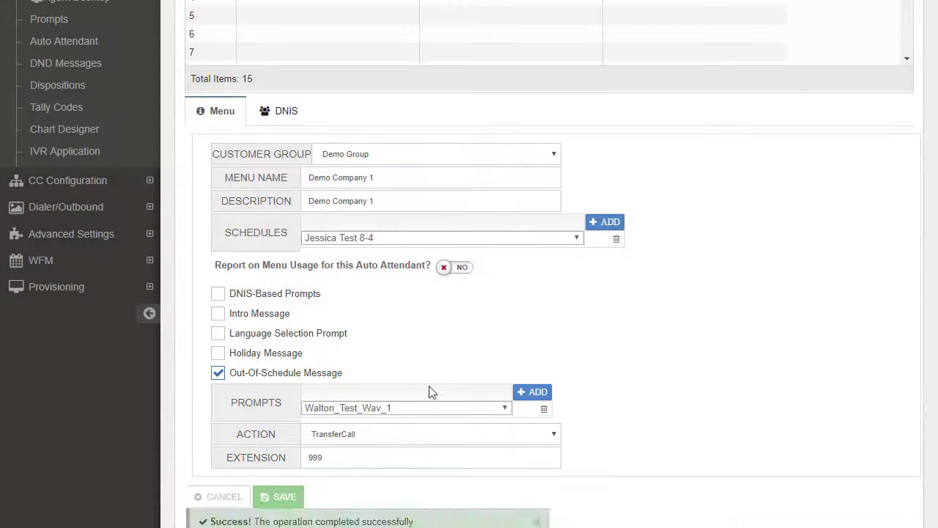
click(286, 503)
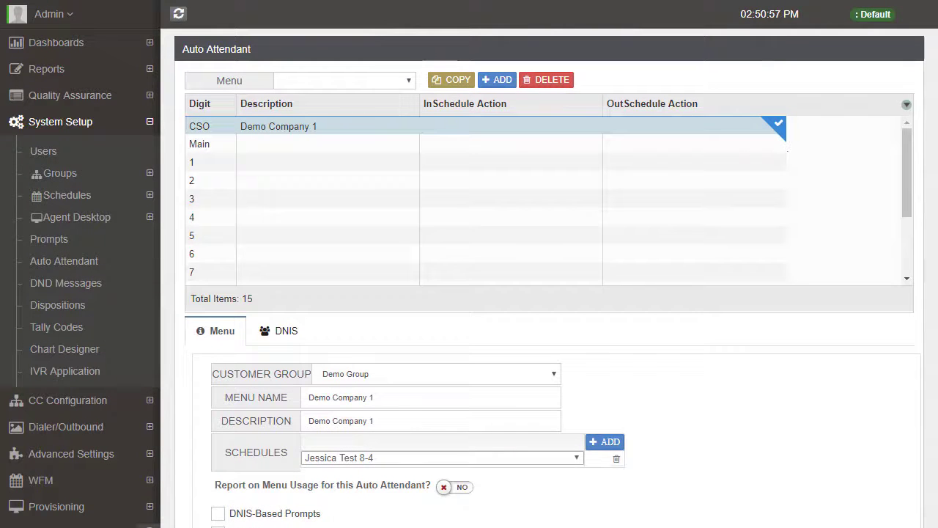
Step: Configure the Main menu item with the description Main Greeting, a PlayPrompt action and a prompt
click(224, 144)
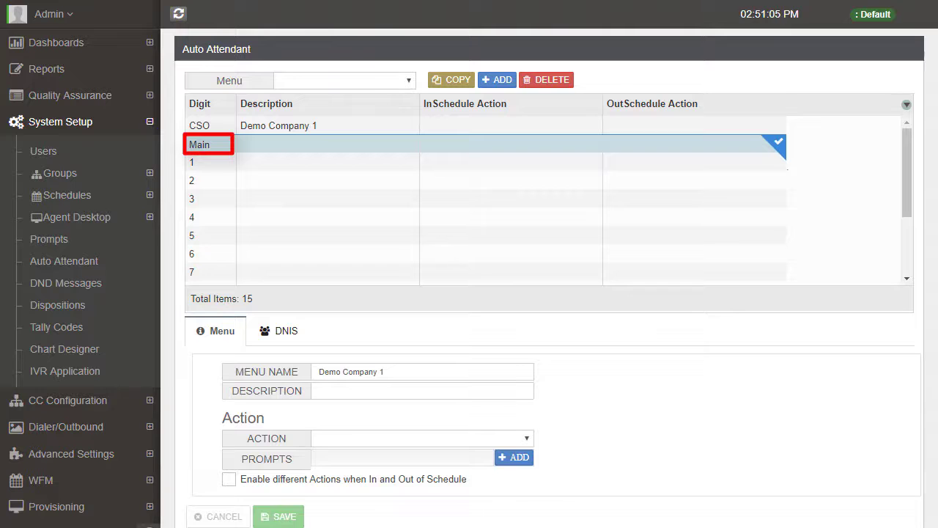
click(408, 390)
text(Main Greeting)
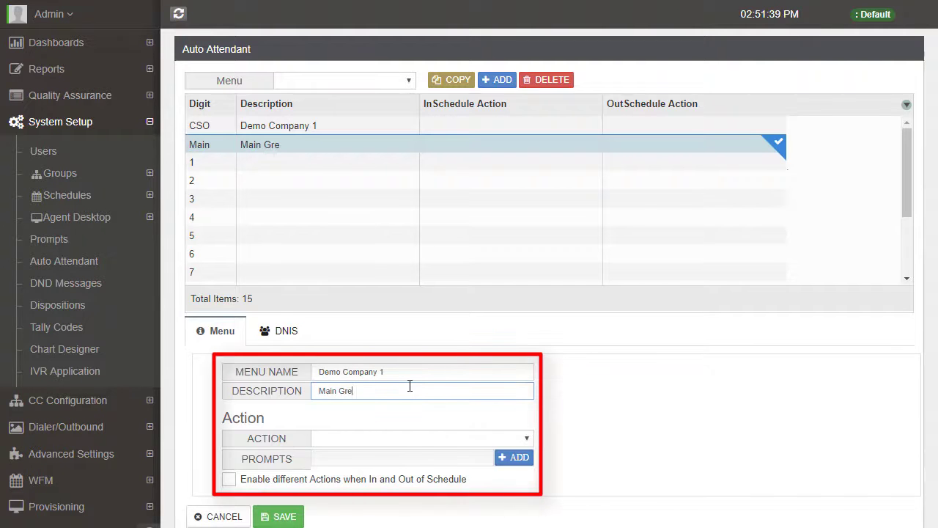
click(442, 439)
click(420, 469)
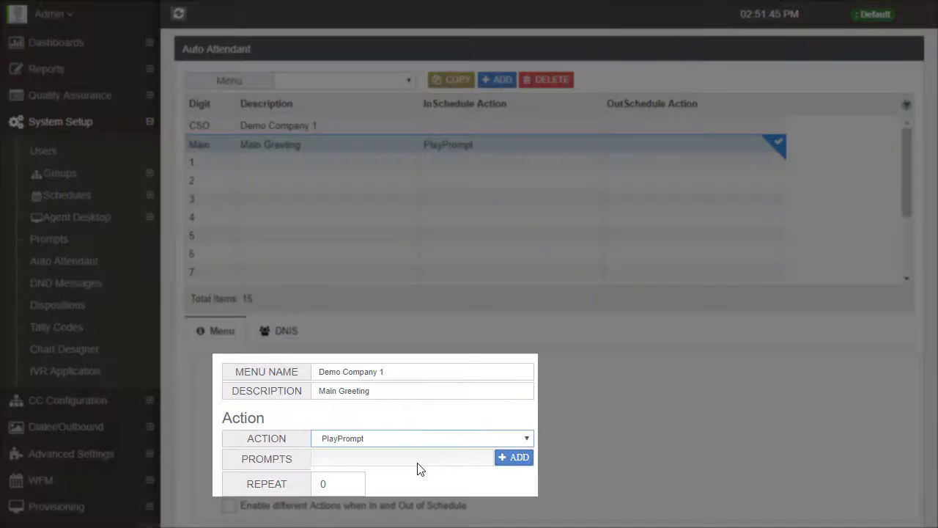
click(513, 458)
click(483, 477)
click(436, 272)
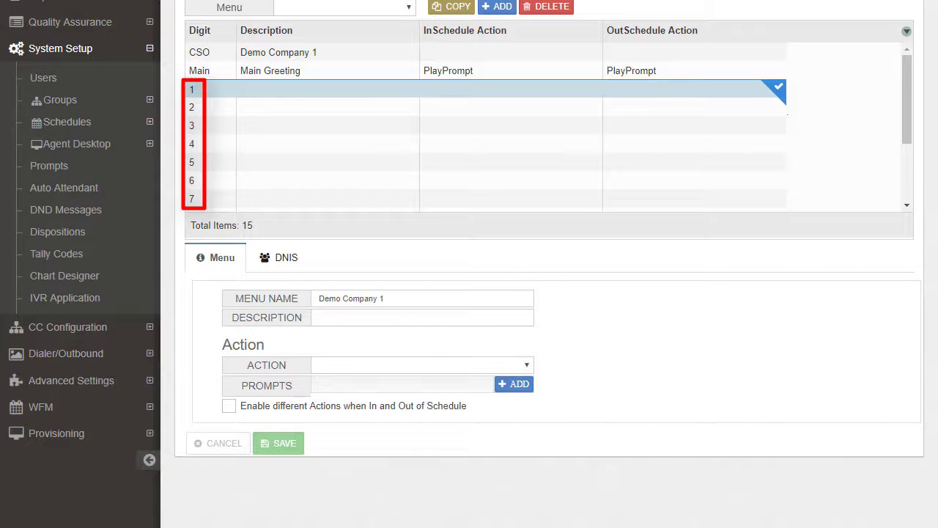
Step: Configure digit 1 with the description Customer Service and a QueueCall action to the Customer Service queue, and save it
click(433, 315)
text(Customer Service)
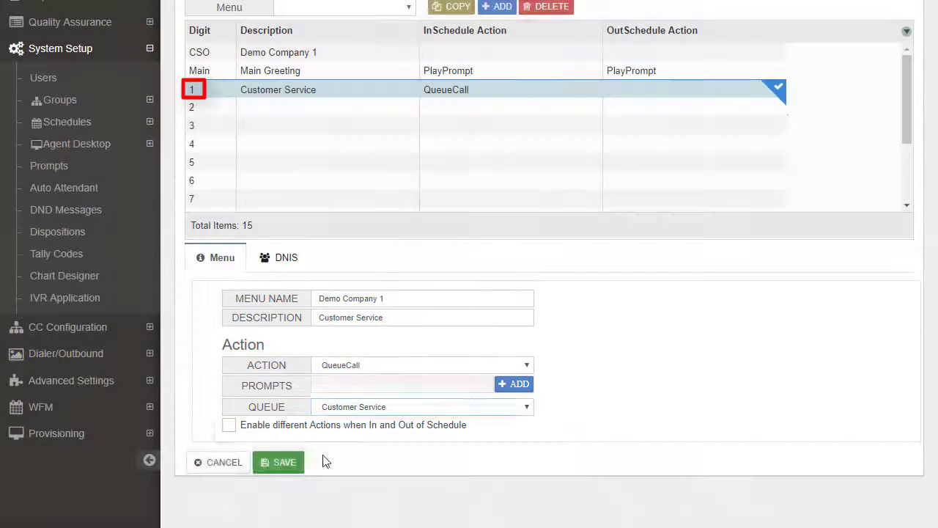
click(289, 463)
Step: Select digit 2 of the Demo Company 1 auto attendant and give it the description Sales
click(299, 109)
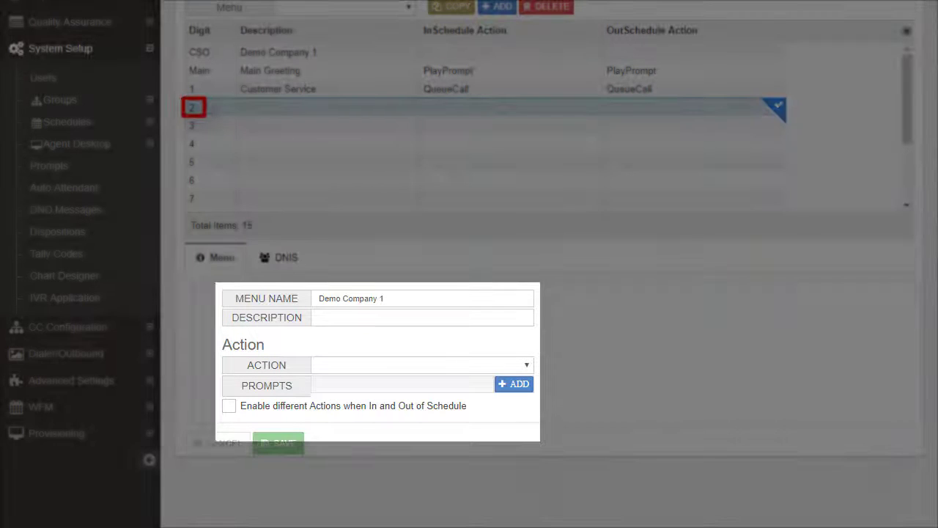
click(350, 315)
text(Sales)
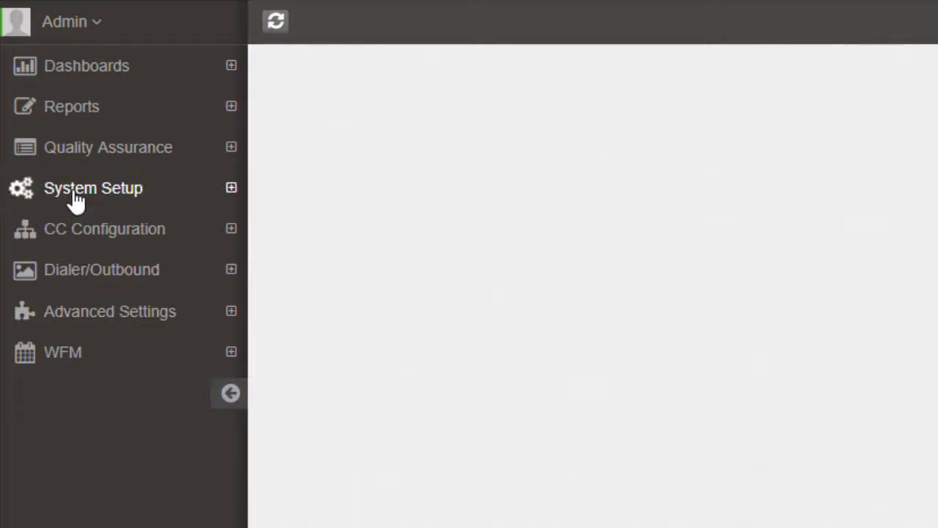
Step: Open the Agent Scripts configuration of the agent desktop
click(76, 199)
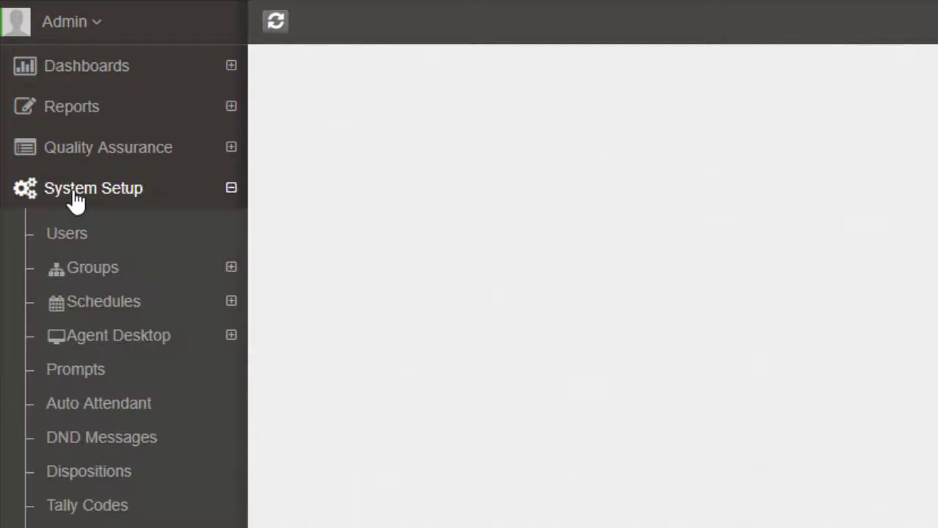
click(144, 340)
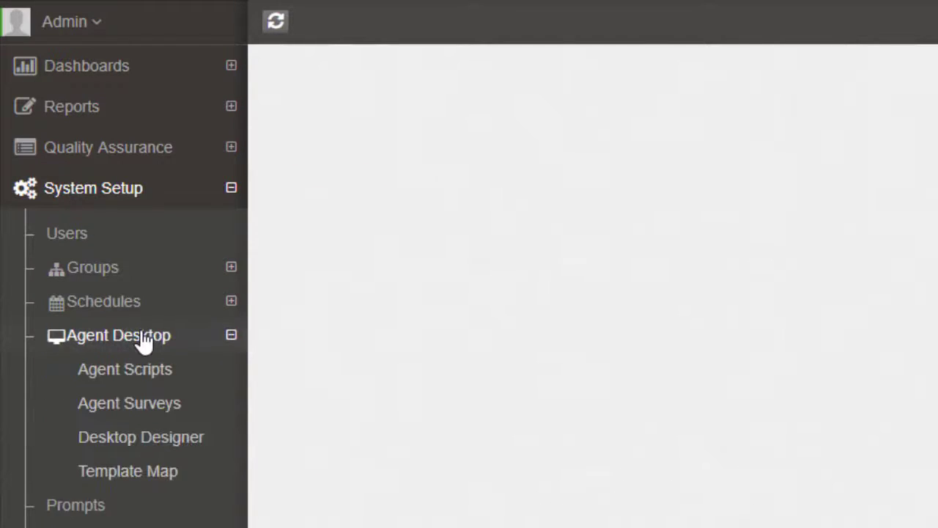
click(145, 370)
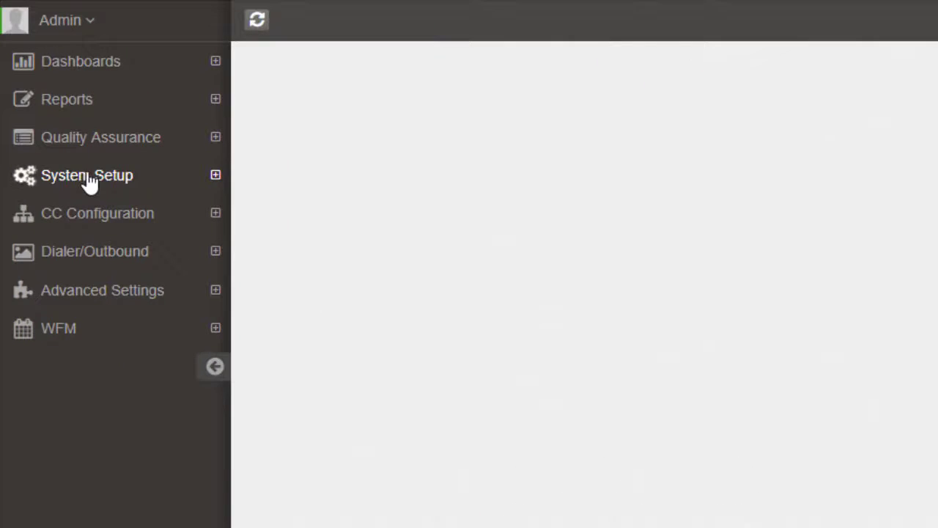
Step: Open the DND messages configuration and add a new message entry
click(88, 179)
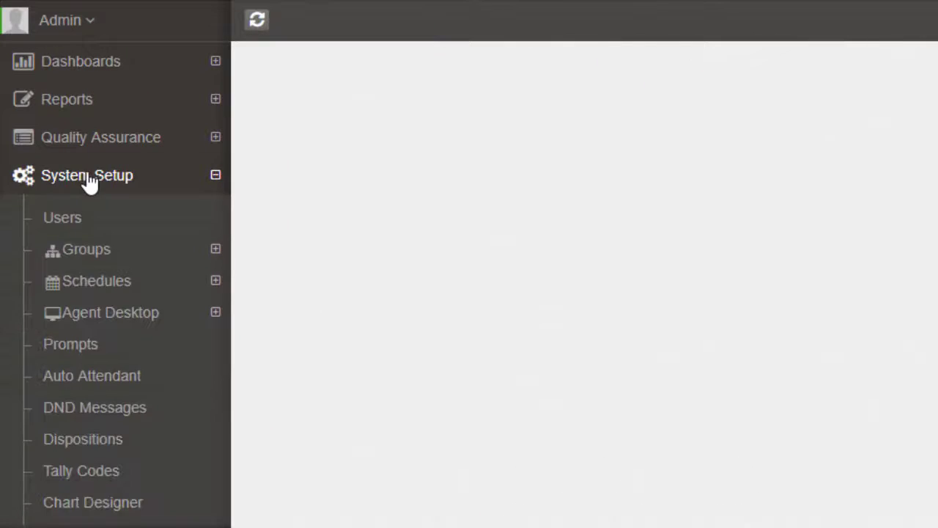
click(106, 414)
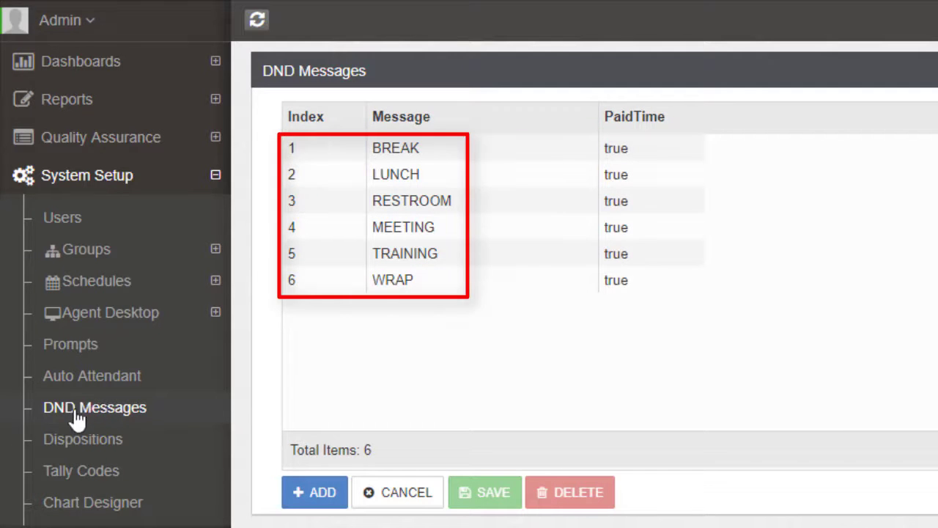
click(310, 508)
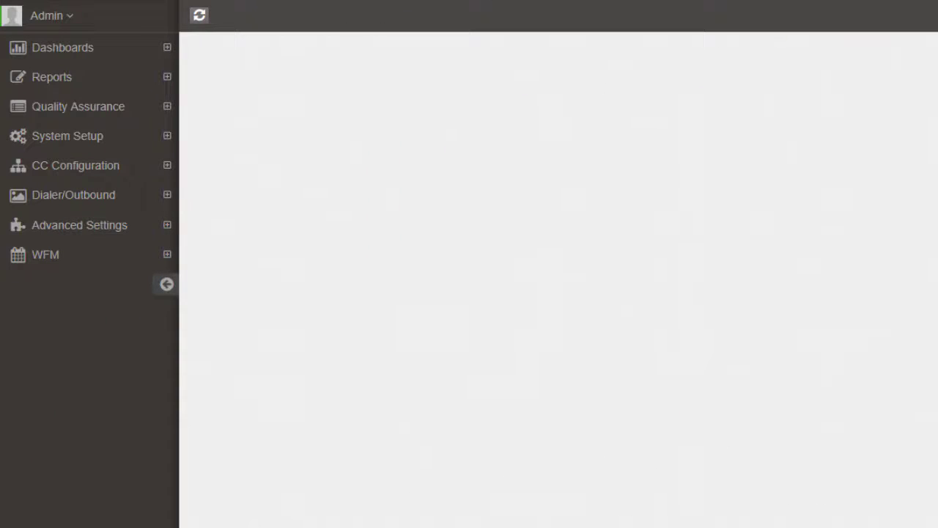
Step: Open the dispositions configuration and add a new disposition
click(58, 139)
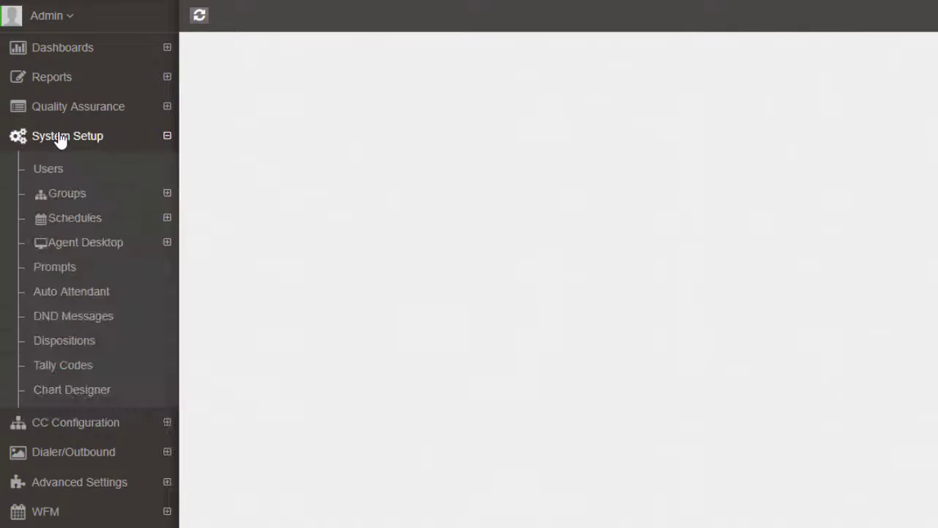
click(64, 342)
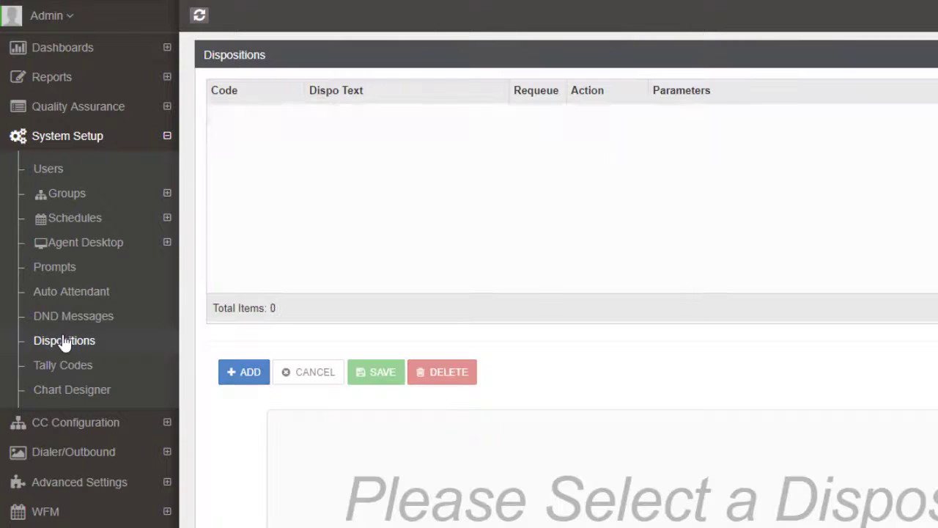
click(243, 380)
scroll(244, 389, down, 1)
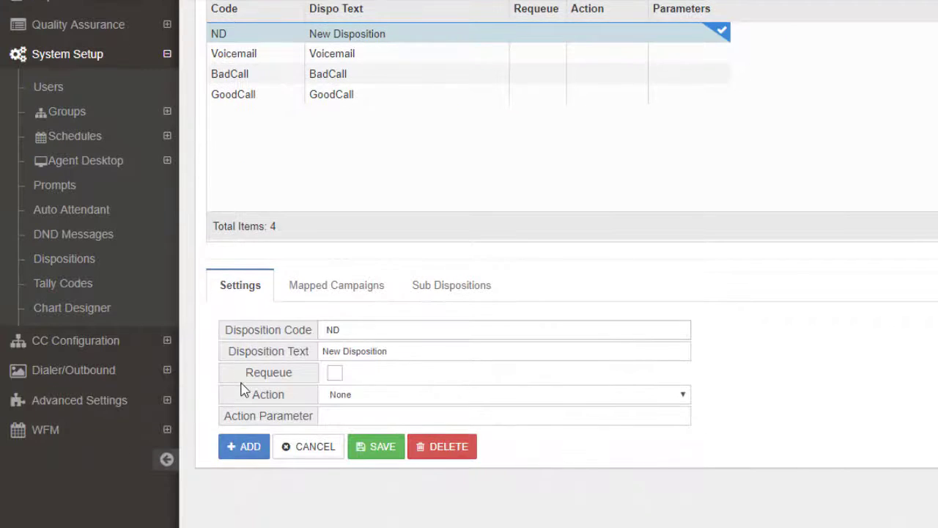